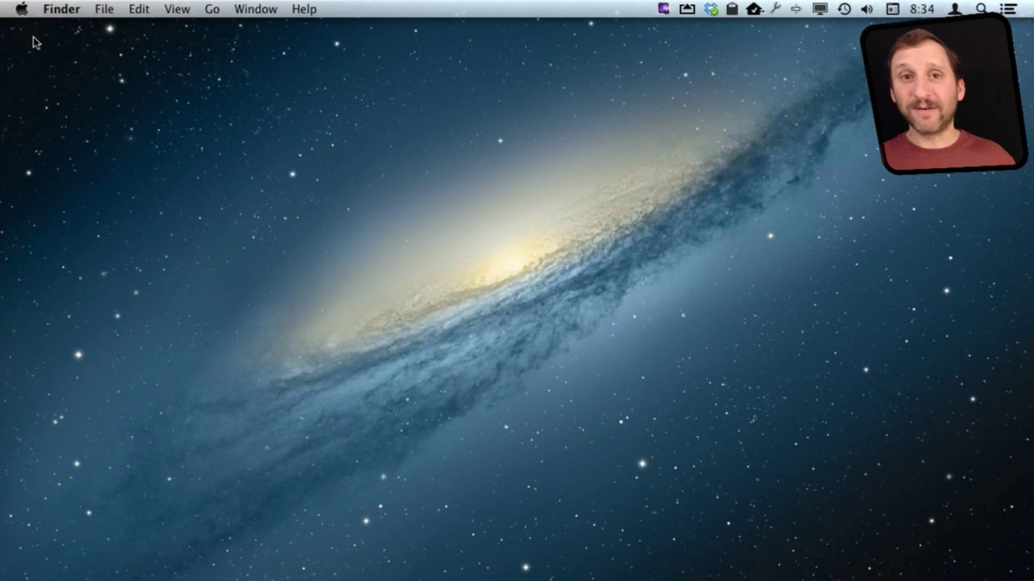
Step: Open the Mission Control pane in System Preferences
{"action": "left_click", "coordinate": [21, 9]}
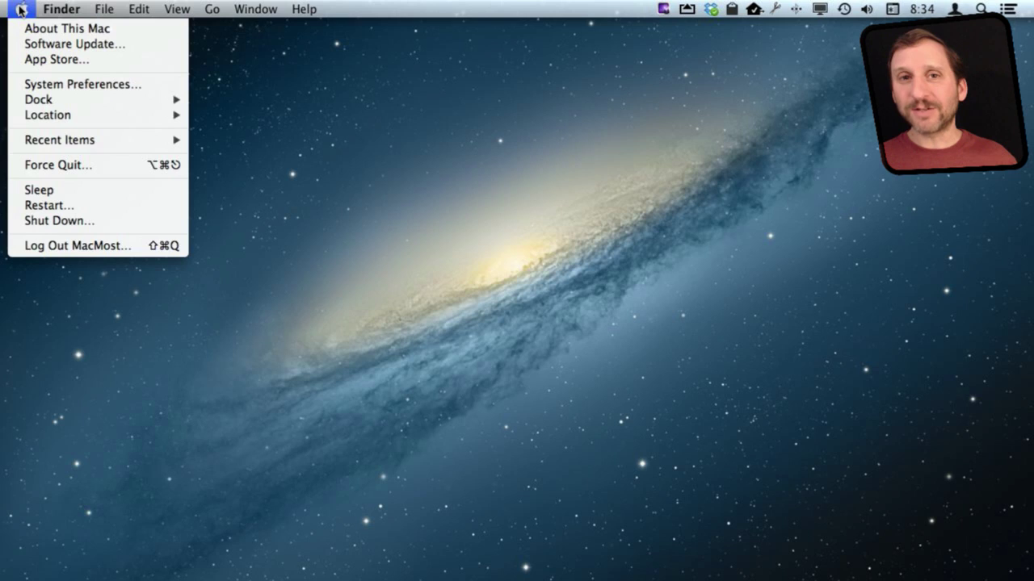
{"action": "left_click", "coordinate": [62, 84]}
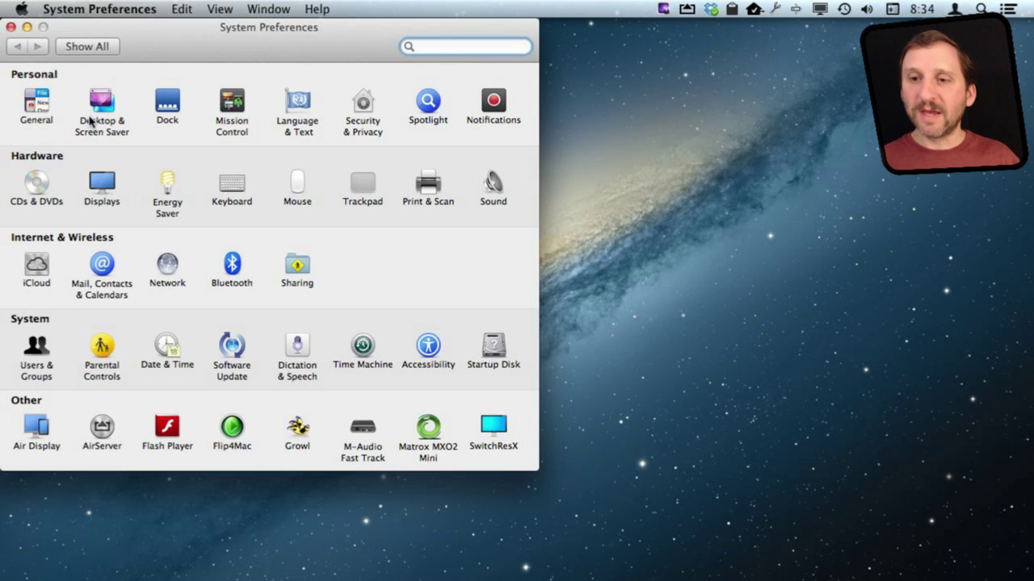
{"action": "left_click", "coordinate": [232, 106]}
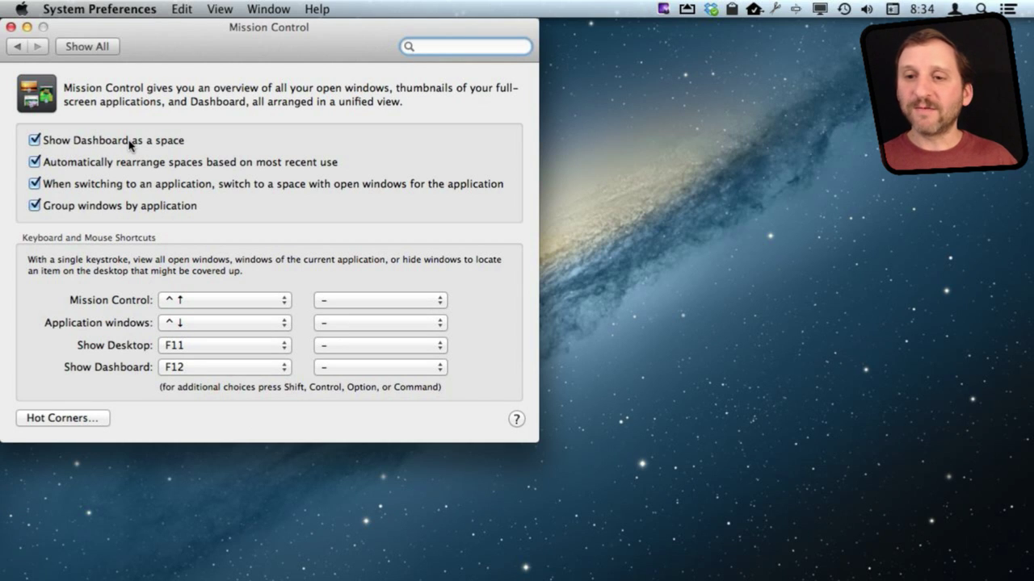
Step: Toggle Dashboard on and off twice with F12 to see its current behaviour
{"action": "key", "text": "F12"}
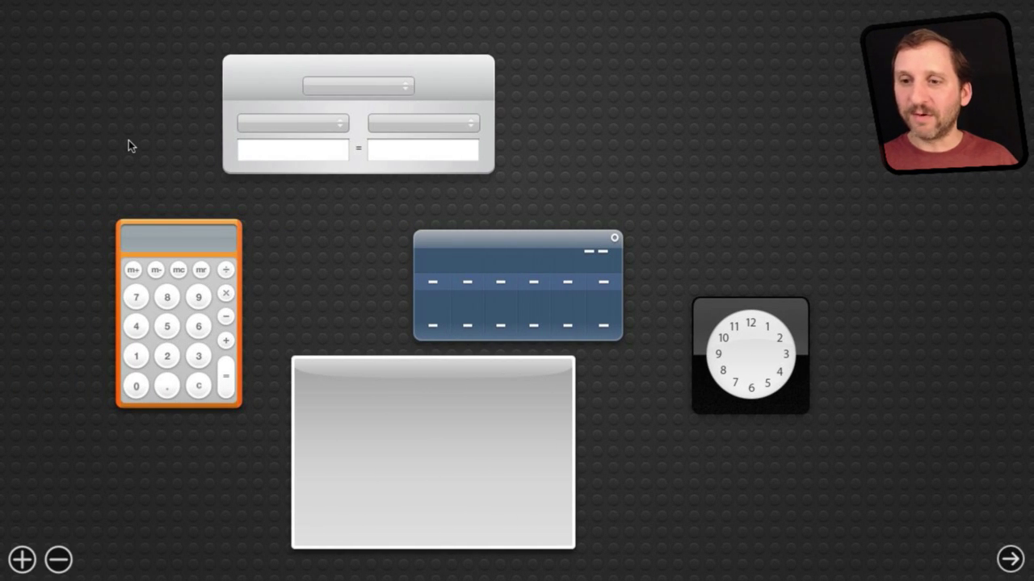
{"action": "key", "text": "F12"}
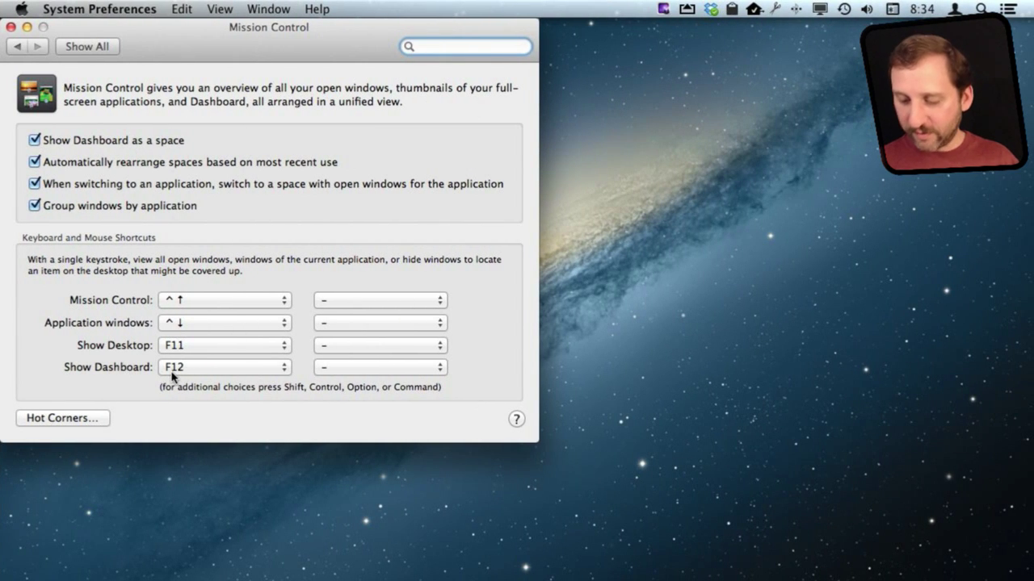
{"action": "key", "text": "F12"}
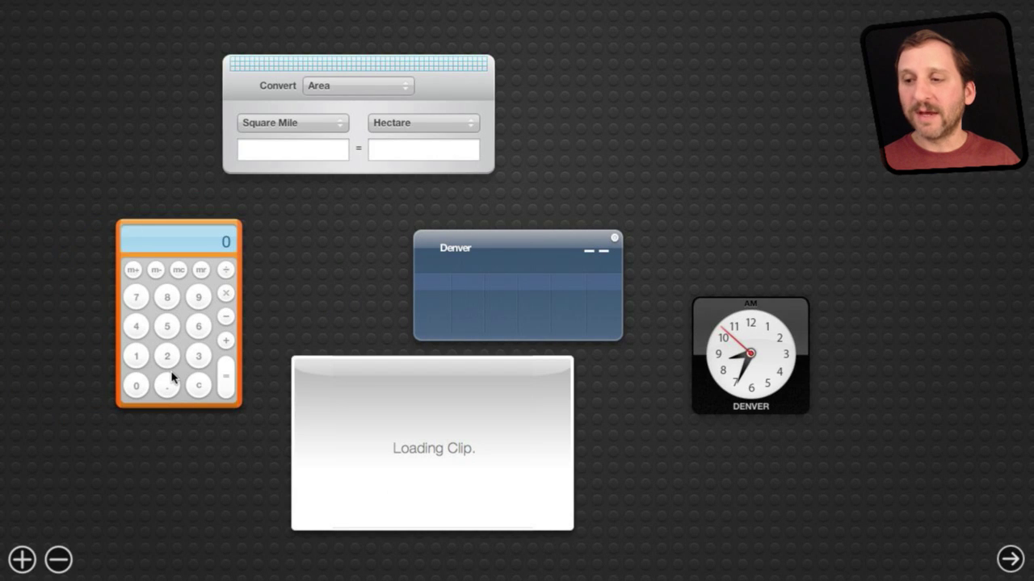
{"action": "key", "text": "F12"}
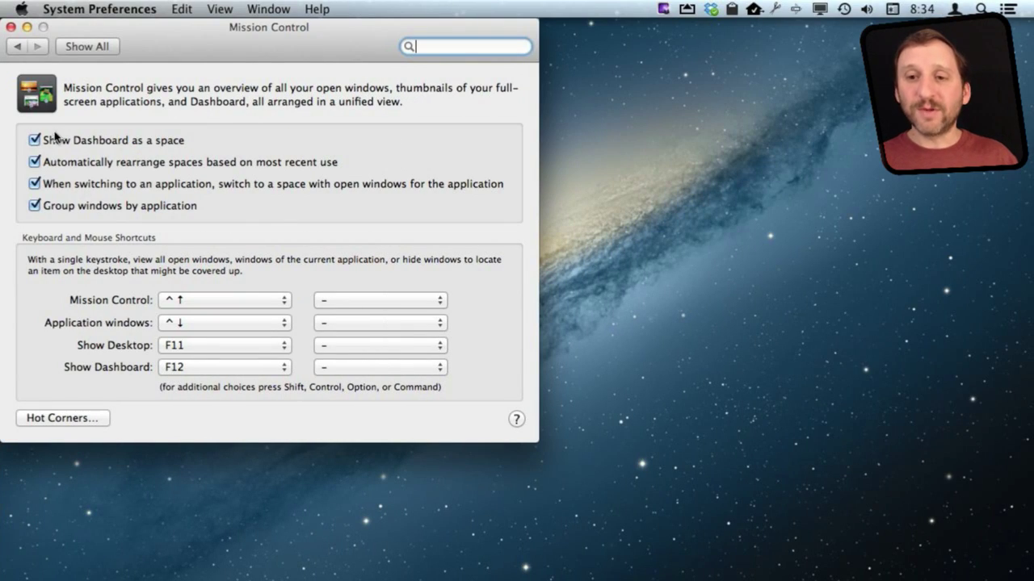
Step: Turn off 'Show Dashboard as a space' and set the Dashboard shortcut to '–'
{"action": "left_click", "coordinate": [54, 142]}
{"action": "left_click", "coordinate": [191, 373]}
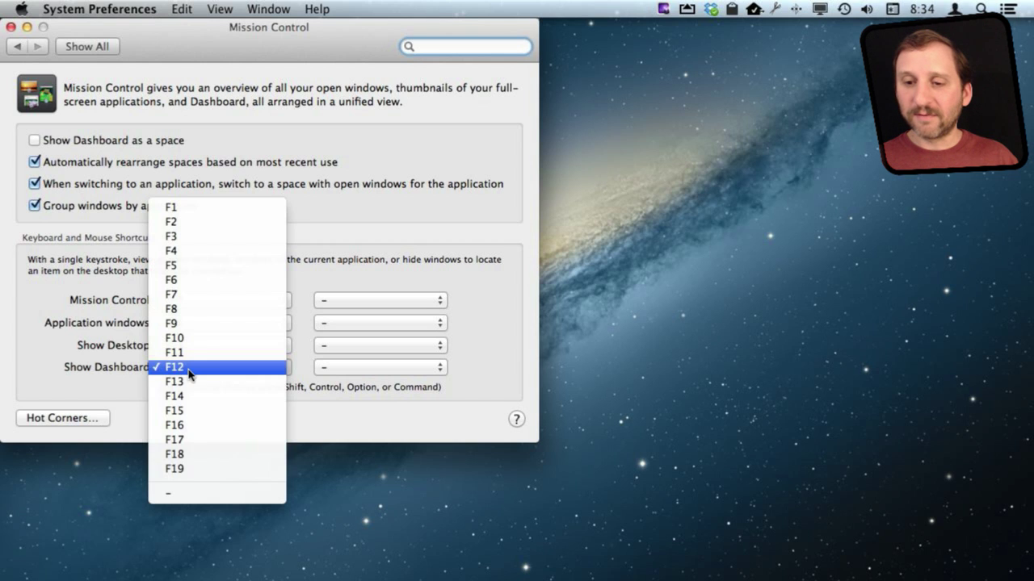
{"action": "left_click", "coordinate": [187, 493]}
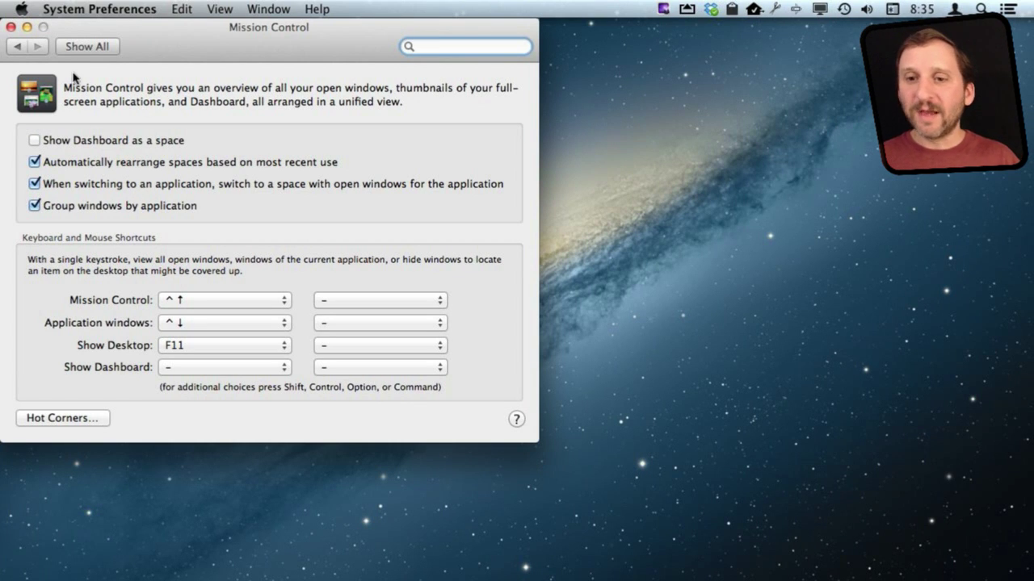
Step: Close System Preferences, confirm Mission Control has no Dashboard space, then open Dashboard as an overlay
{"action": "left_click", "coordinate": [12, 28]}
{"action": "mouse_move", "coordinate": [108, 557]}
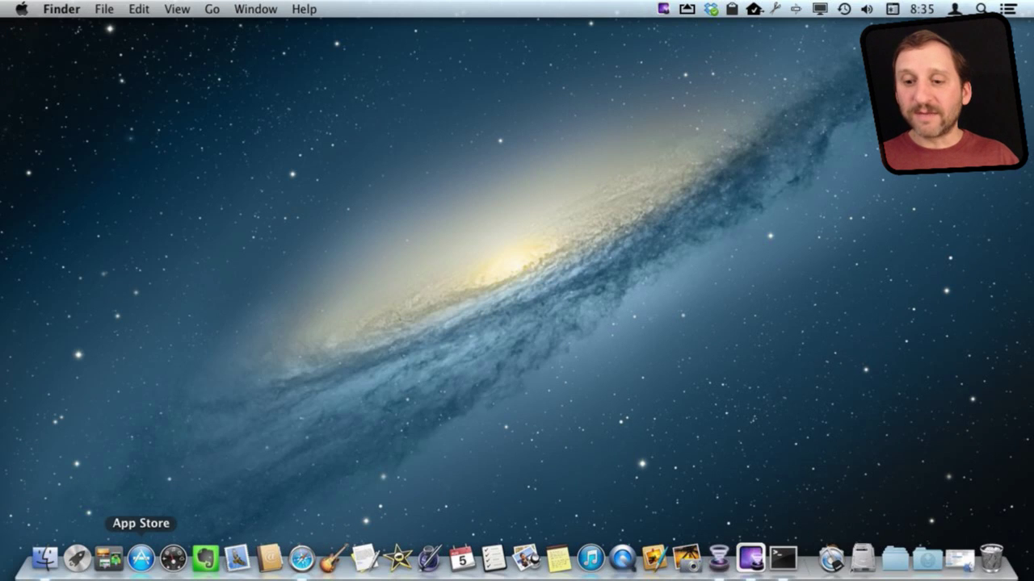
{"action": "left_click", "coordinate": [107, 562]}
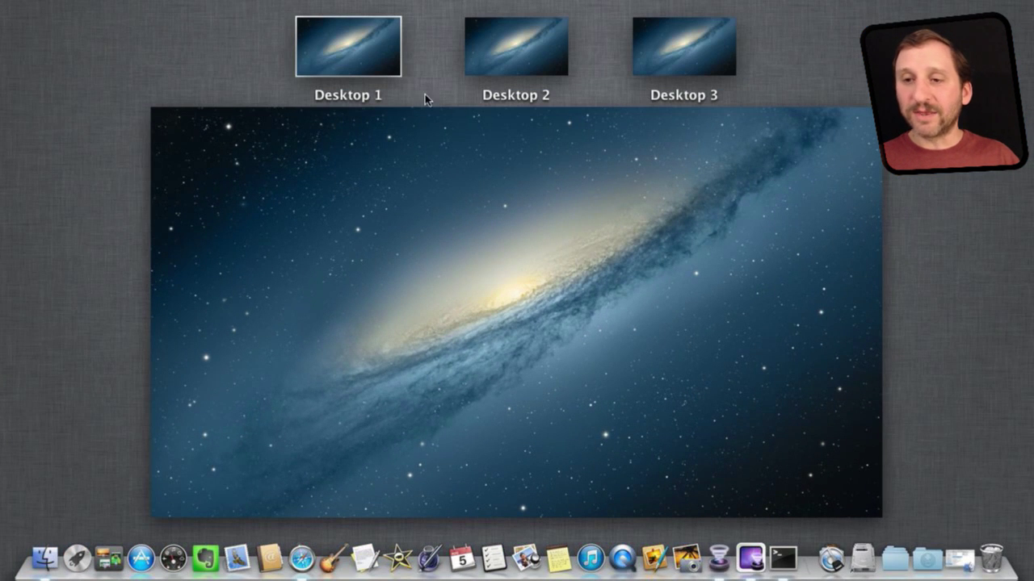
{"action": "left_click", "coordinate": [211, 75]}
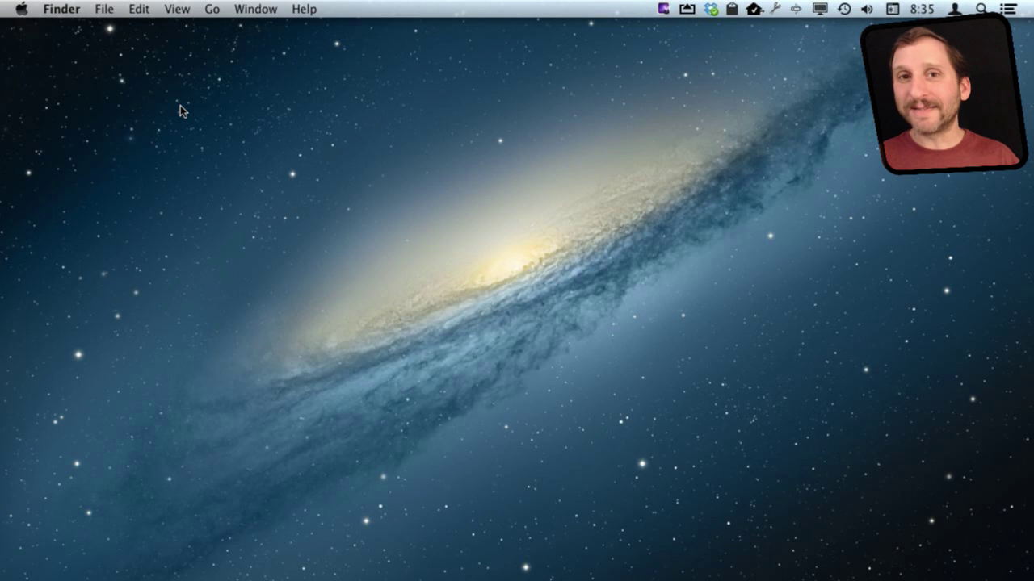
{"action": "mouse_move", "coordinate": [172, 558]}
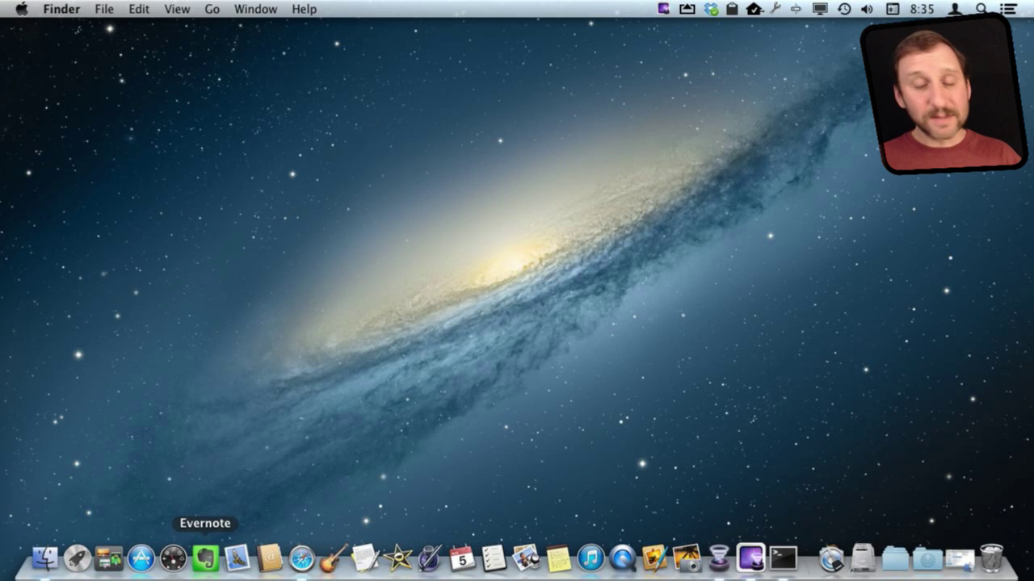
{"action": "left_click", "coordinate": [172, 559]}
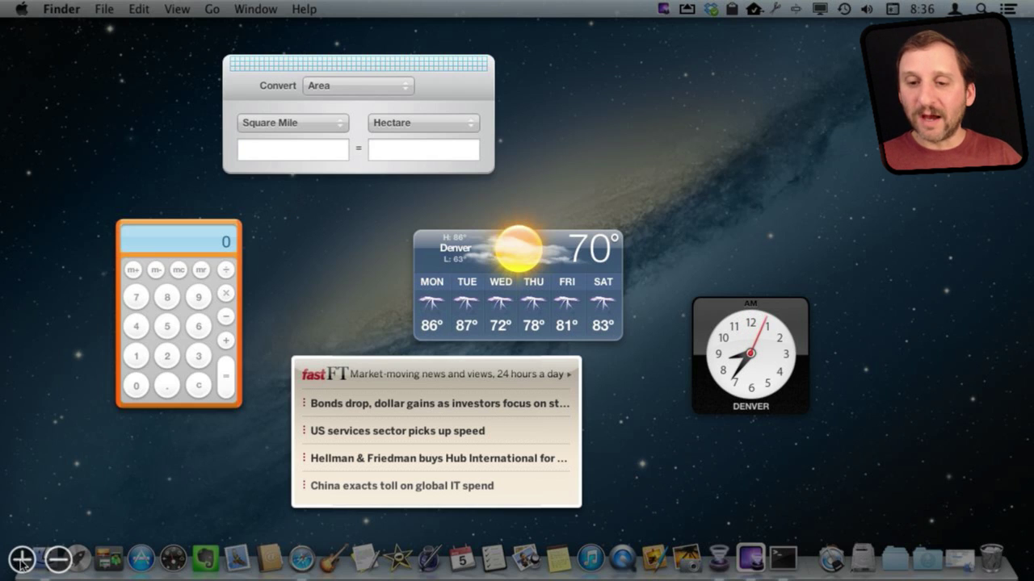
Step: Remove the fastFT news and Unit Converter widgets from Dashboard
{"action": "left_click", "coordinate": [55, 559]}
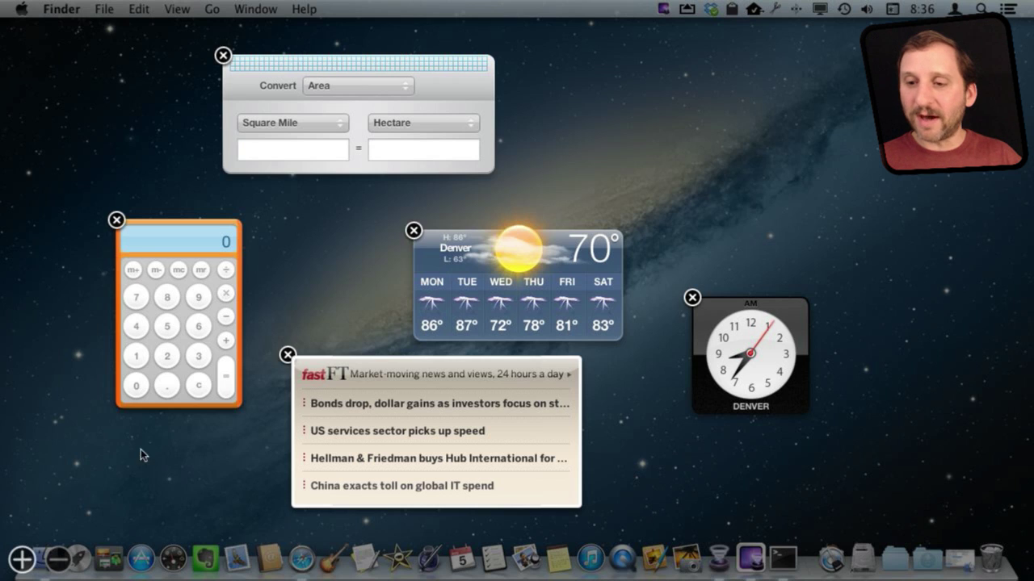
{"action": "left_click", "coordinate": [289, 356]}
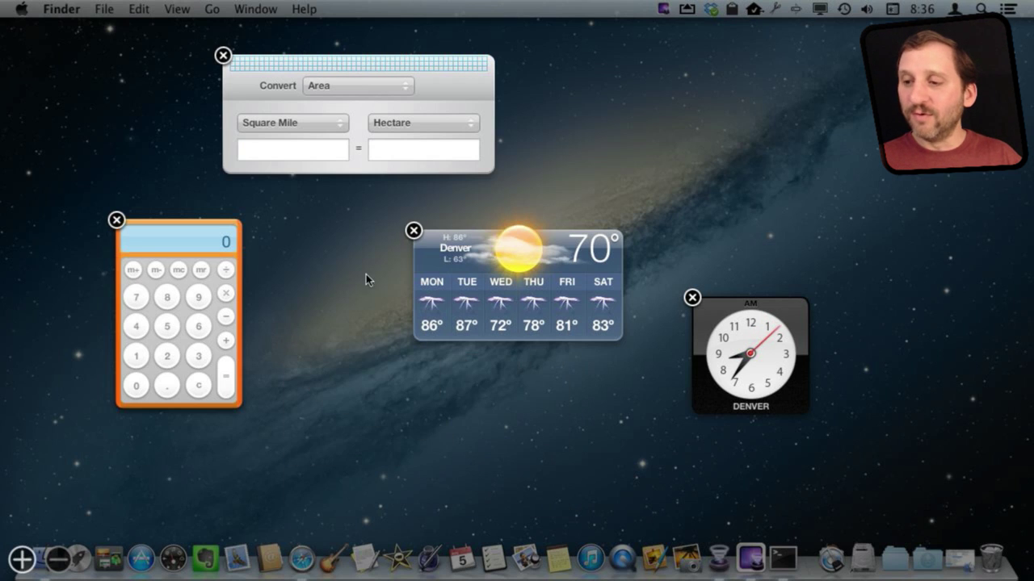
{"action": "left_click", "coordinate": [223, 56]}
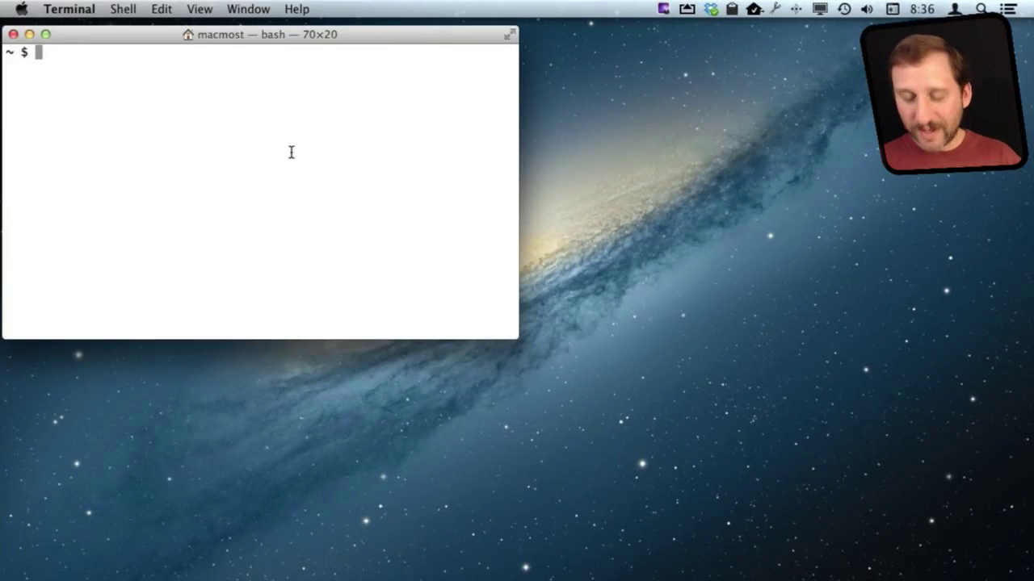
Step: Run 'defaults write com.apple.dashboard mcx-disabled -boolean YES' in Terminal
{"action": "type", "text": "defaults write com.apple.dashboard mcx-disabled -boolean YES"}
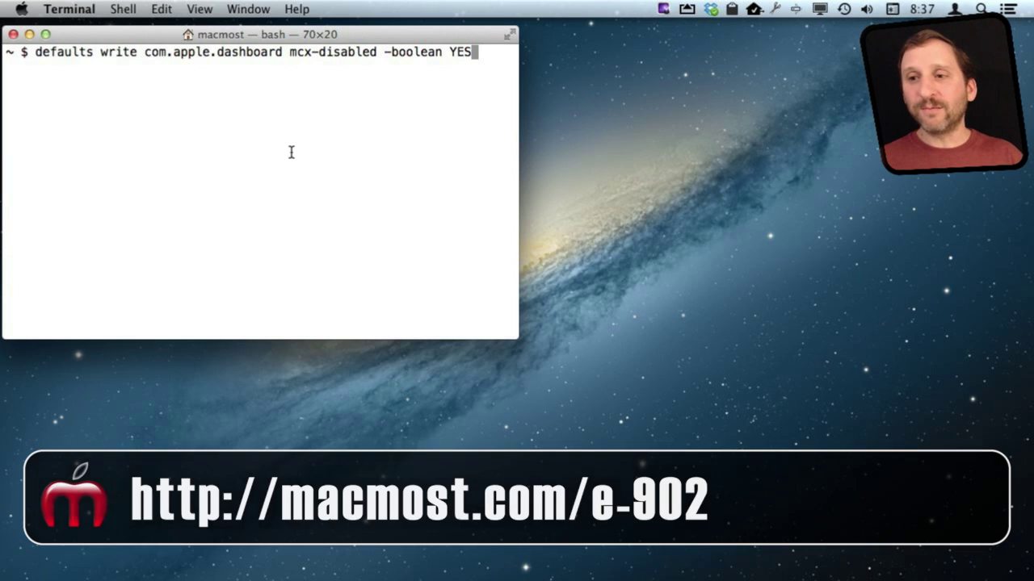
{"action": "key", "text": "Return"}
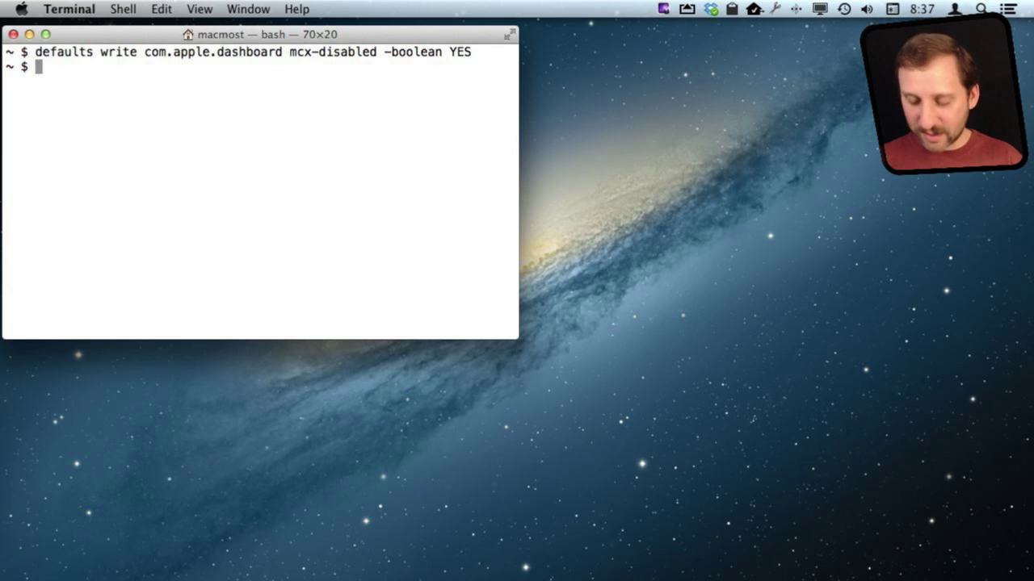
Step: Run 'killall Dock' and confirm the Dashboard Dock icon no longer opens it
{"action": "type", "text": "kill"}
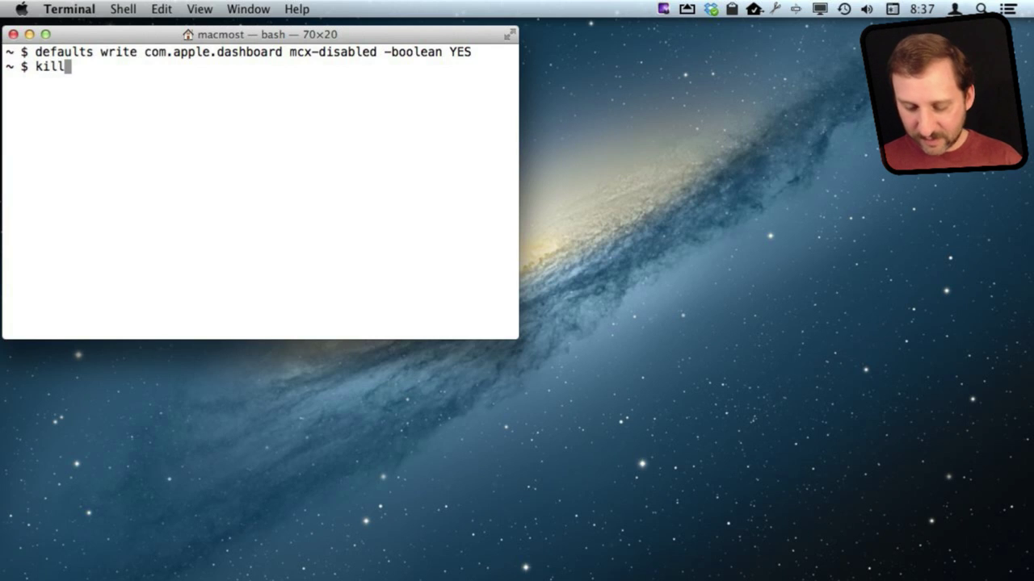
{"action": "type", "text": "all D"}
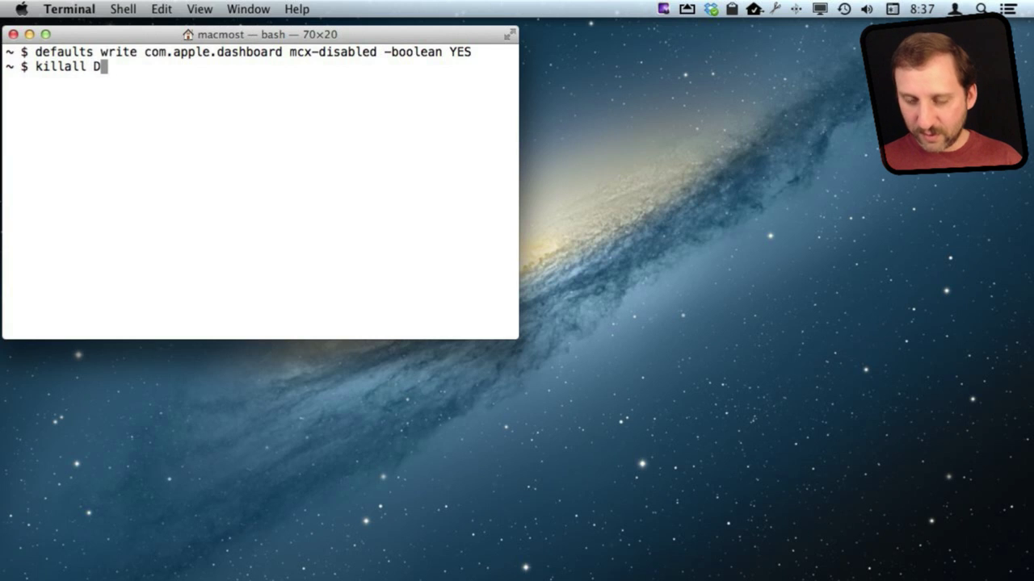
{"action": "type", "text": "ock"}
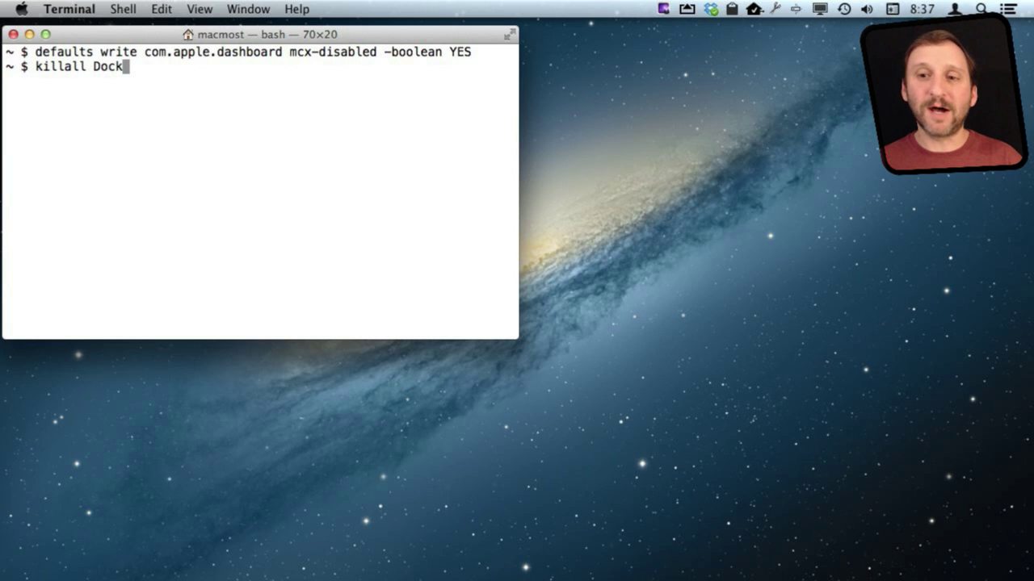
{"action": "key", "text": "Return"}
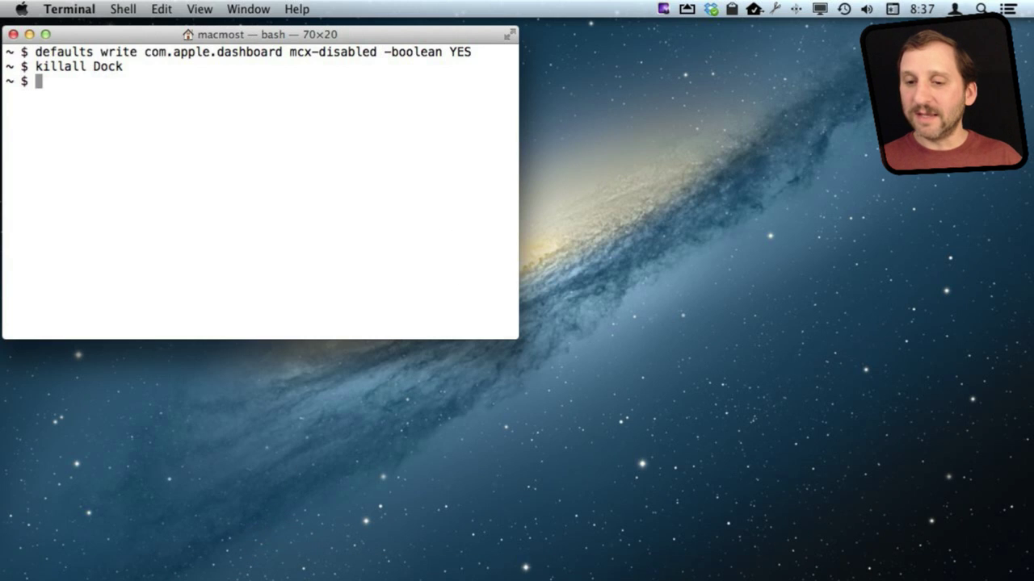
{"action": "mouse_move", "coordinate": [178, 559]}
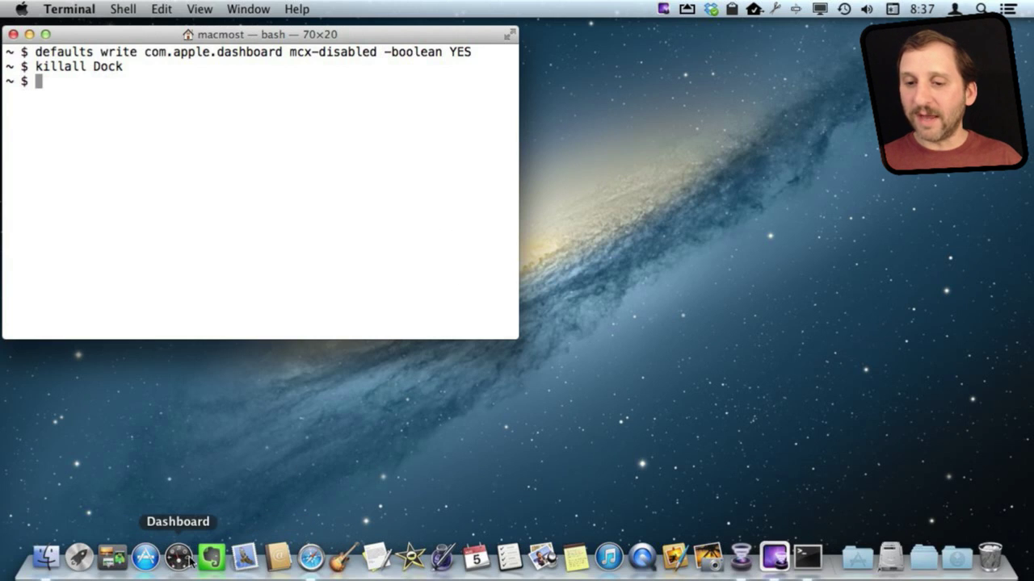
{"action": "left_click", "coordinate": [182, 560]}
{"action": "left_click", "coordinate": [183, 560]}
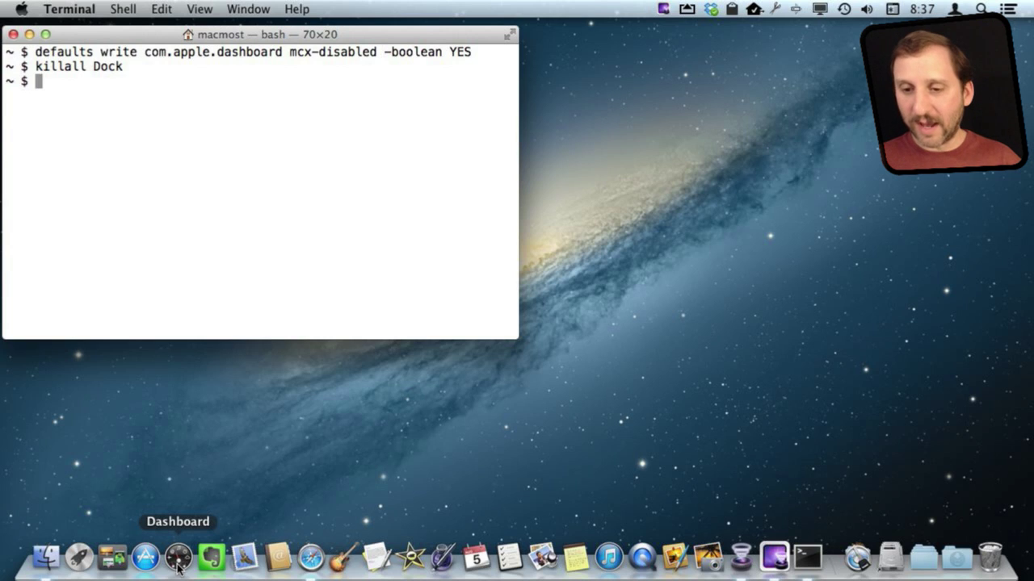
Step: Drag the Dashboard icon out of the Dock to remove it
{"action": "left_click_drag", "start_coordinate": [178, 559], "coordinate": [231, 338]}
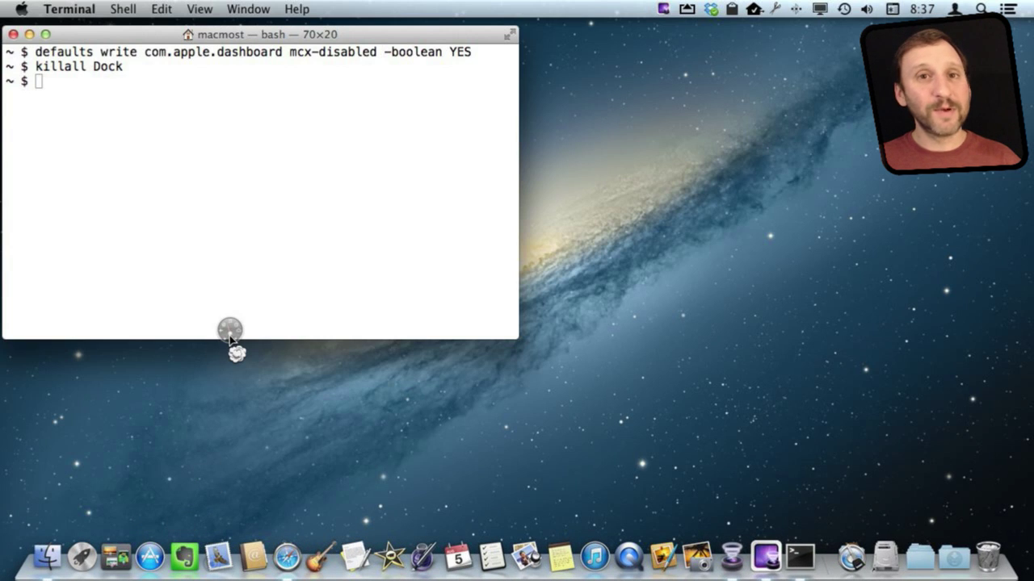
{"action": "left_click_drag", "start_coordinate": [230, 337], "coordinate": [148, 562]}
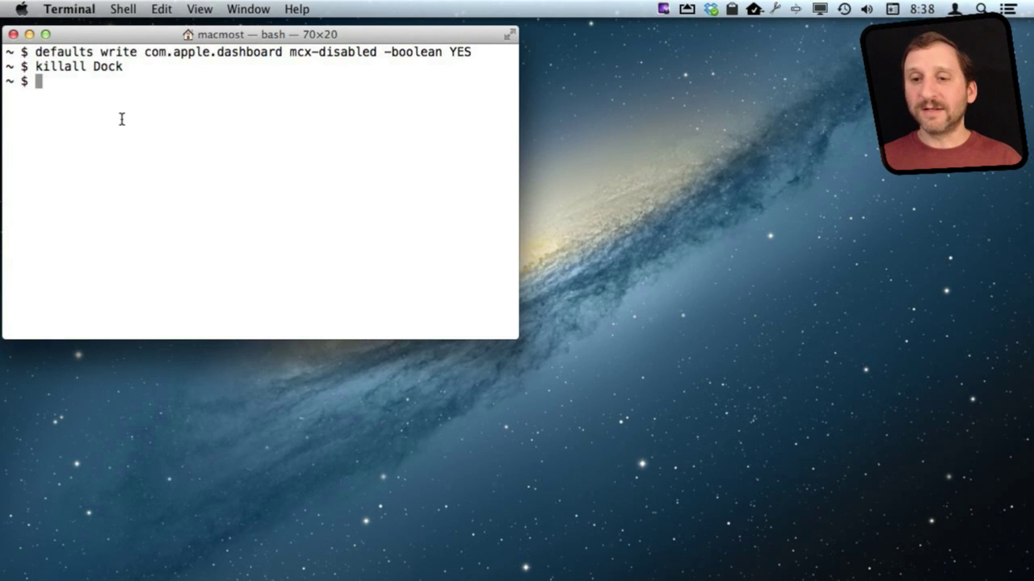
Step: Recall the earlier defaults command from history and delete its YES value
{"action": "key", "text": "Up"}
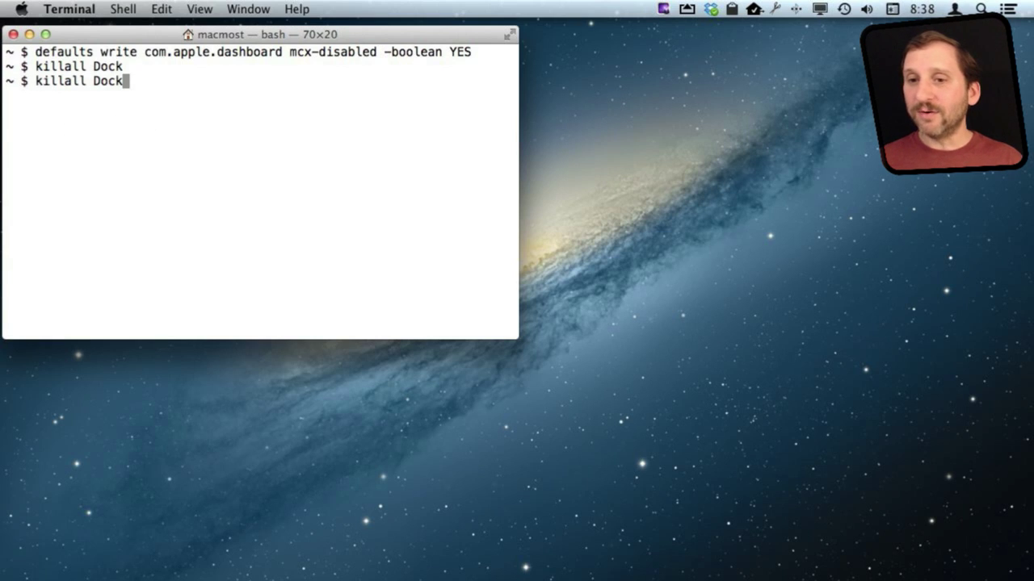
{"action": "key", "text": "Up"}
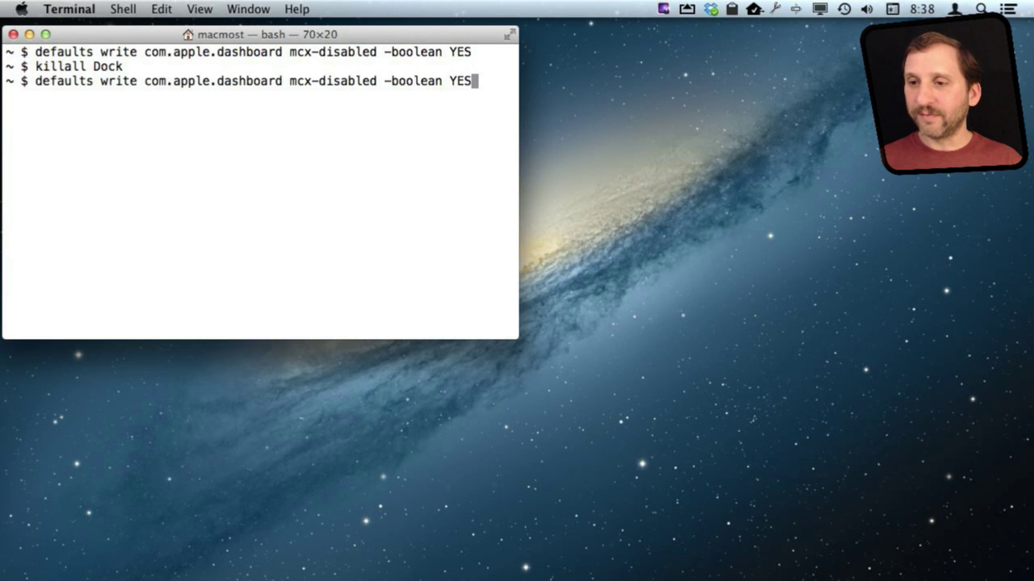
{"action": "key", "text": "BackSpace"}
{"action": "key", "text": "BackSpace"}
{"action": "key", "text": "BackSpace"}
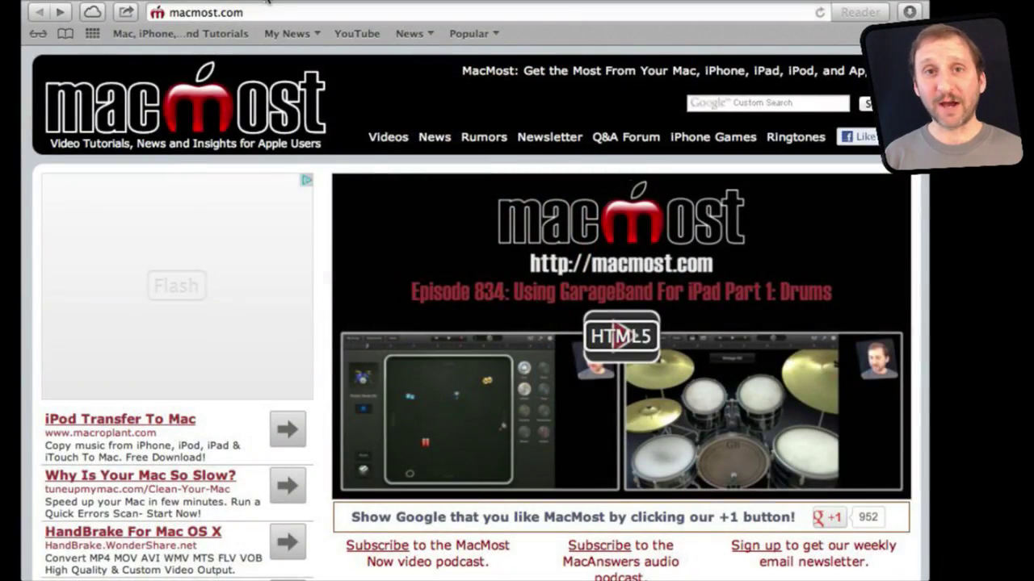
Step: Open the 'MacMost Now 833: 18 Google Search Tricks' article from the macmost.com home page
{"action": "scroll", "coordinate": [445, 323], "scroll_direction": "down", "scroll_amount": 5}
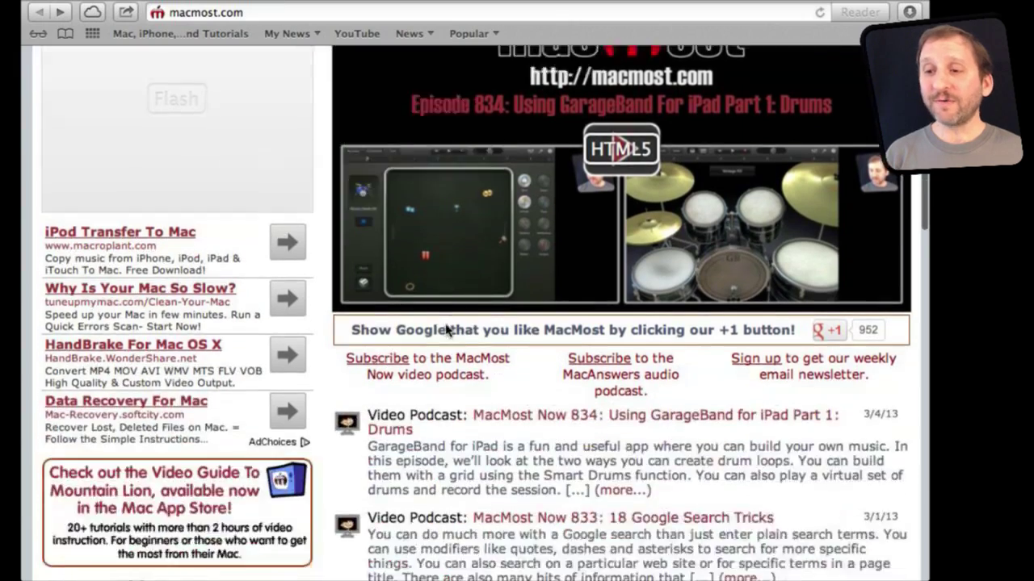
{"action": "scroll", "coordinate": [445, 323], "scroll_direction": "down", "scroll_amount": 8}
{"action": "left_click", "coordinate": [520, 221]}
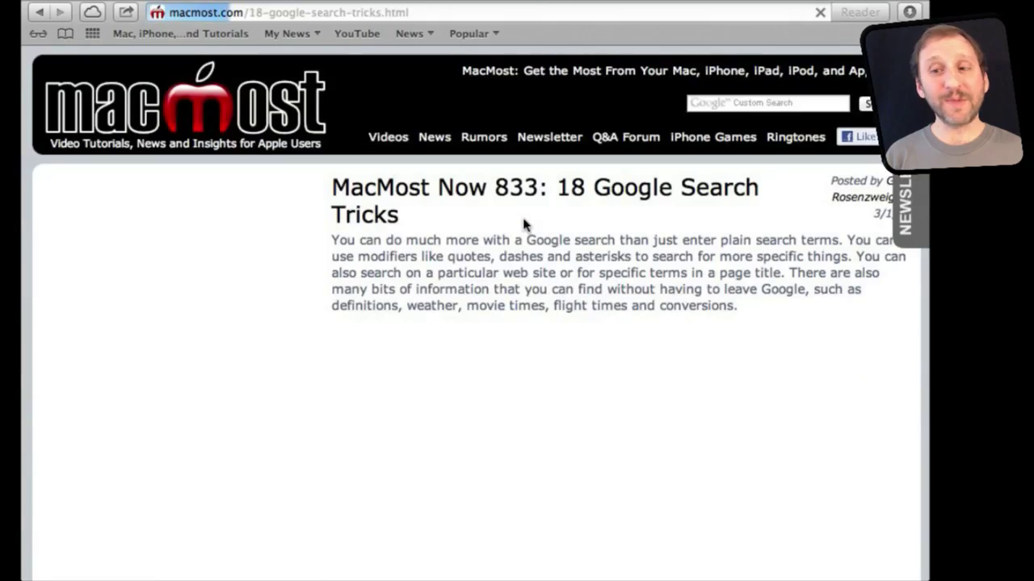
{"action": "scroll", "coordinate": [523, 240], "scroll_direction": "down", "scroll_amount": 1}
{"action": "scroll", "coordinate": [524, 239], "scroll_direction": "down", "scroll_amount": 6}
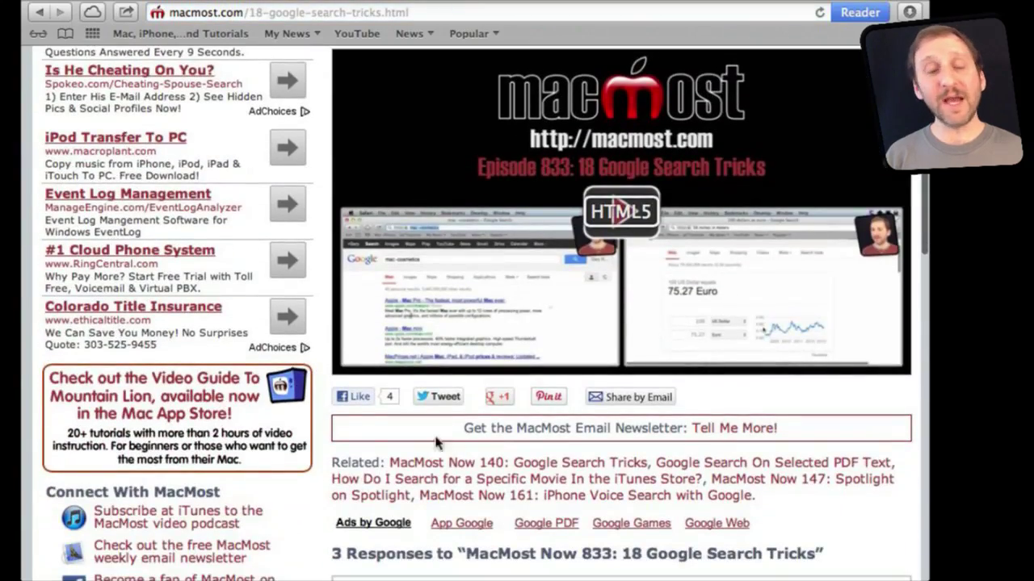